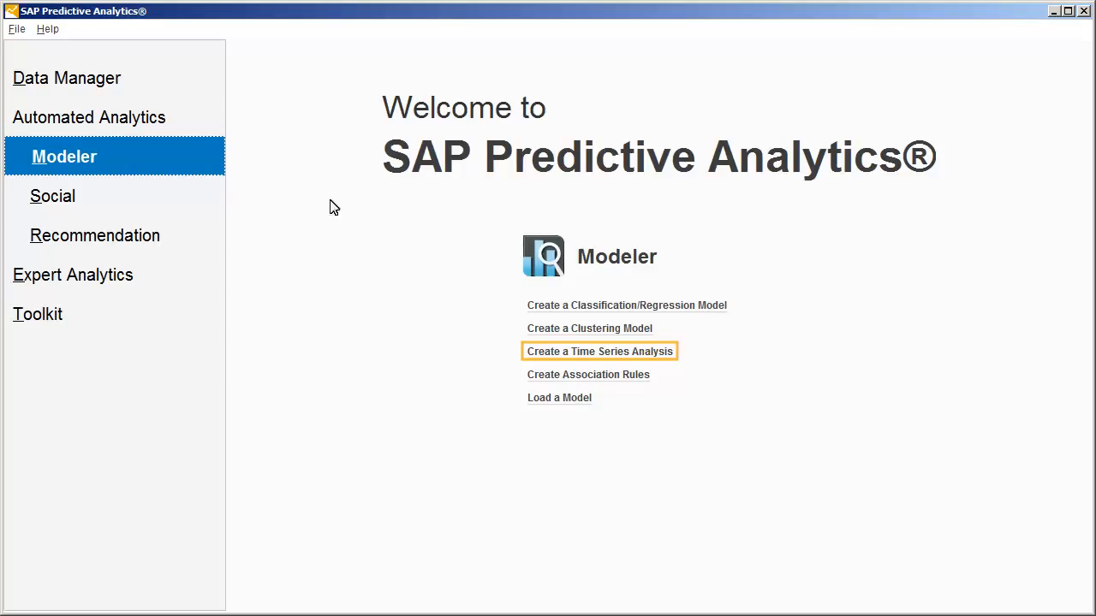
Create a time series analysis using the text file CashFlows.txt from the Samples/KTS folder as the data source
click(572, 352)
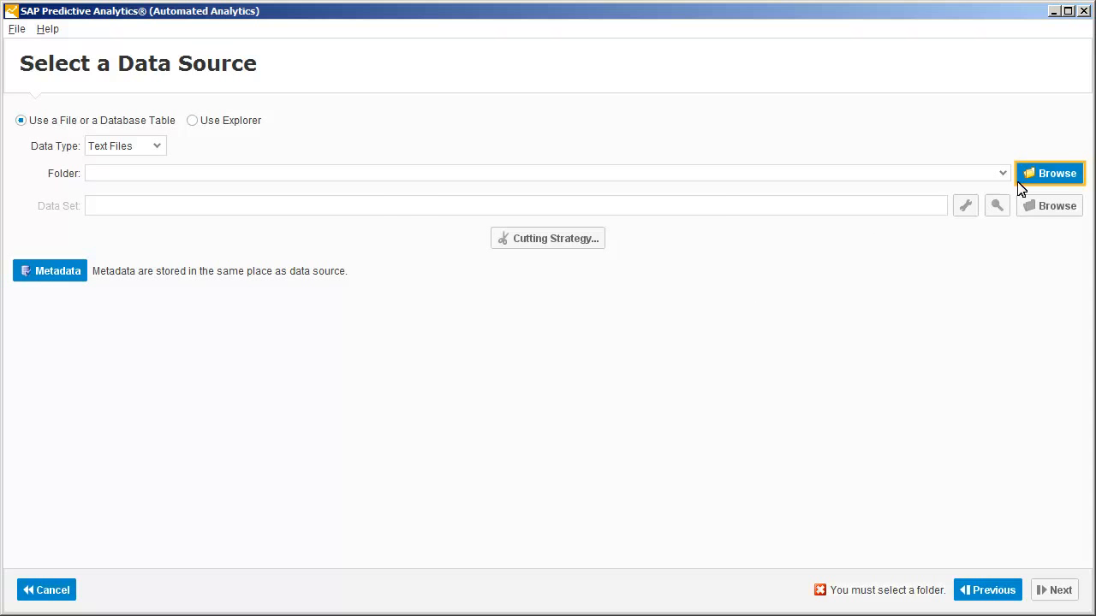
click(1050, 172)
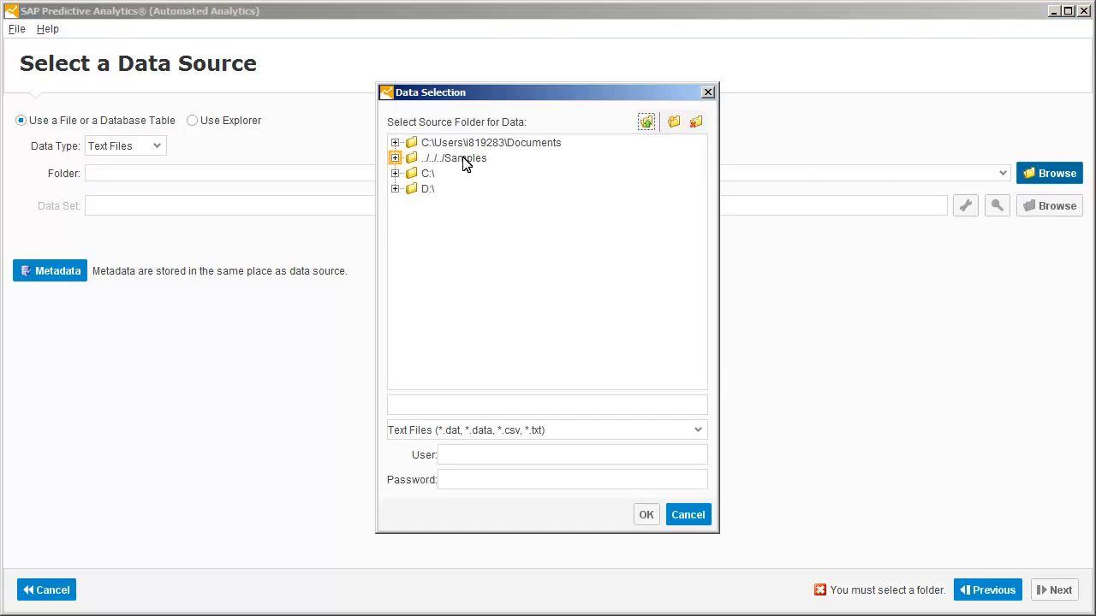
click(394, 158)
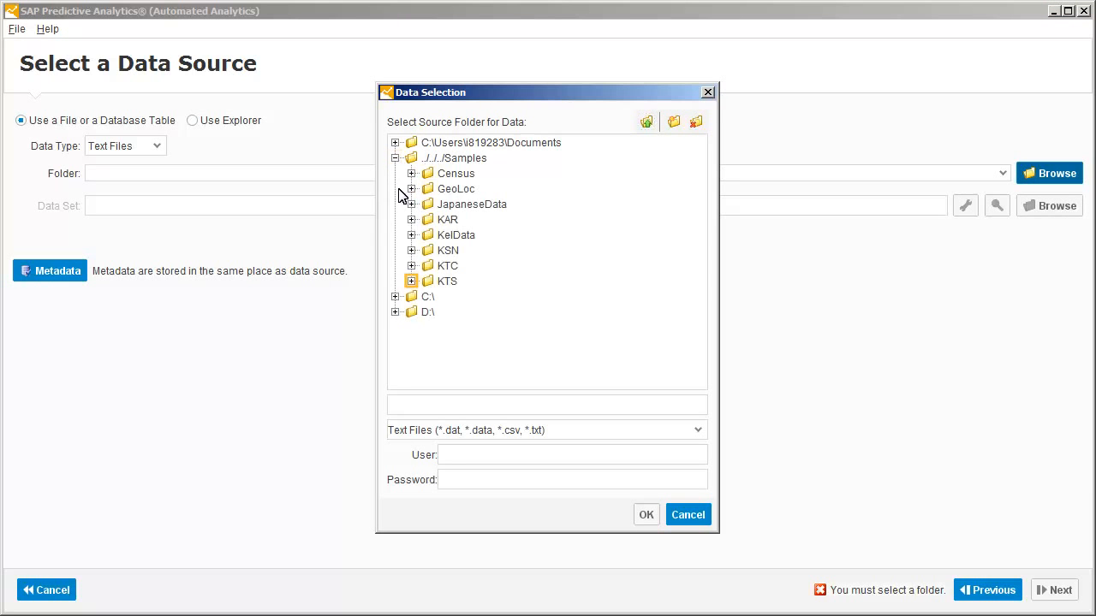
click(412, 281)
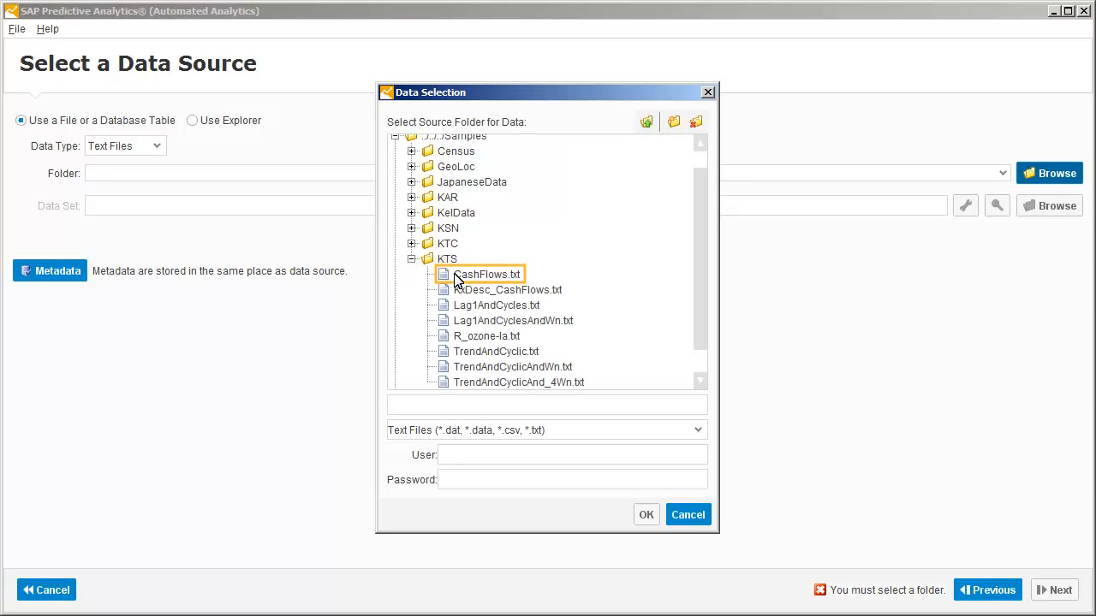
double_click(462, 280)
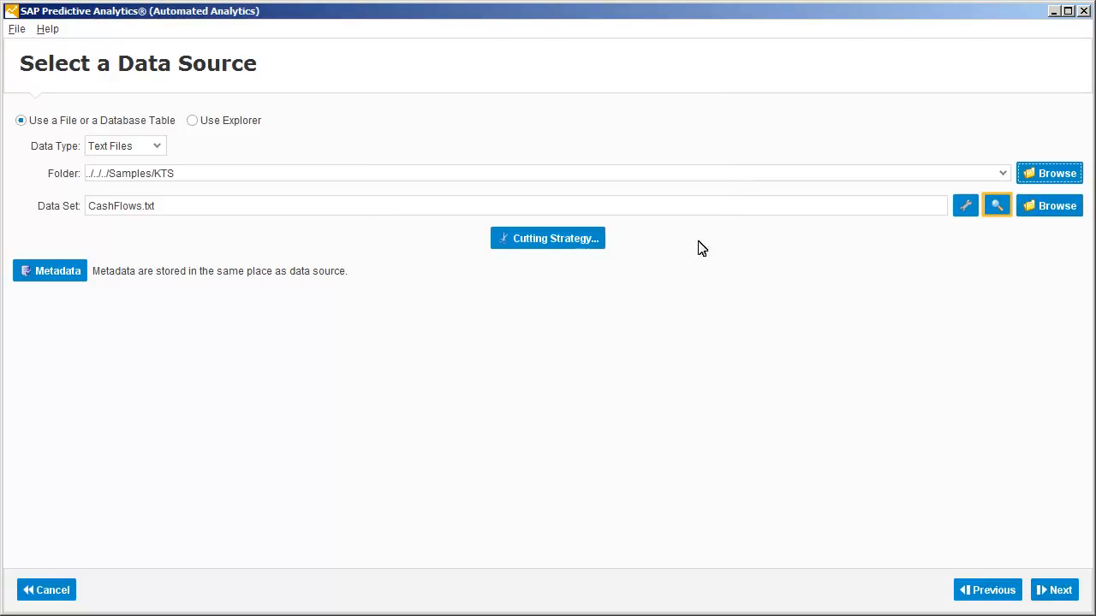
Preview the CashFlows.txt data set, examining the Cash column and the last rows of the table
click(997, 206)
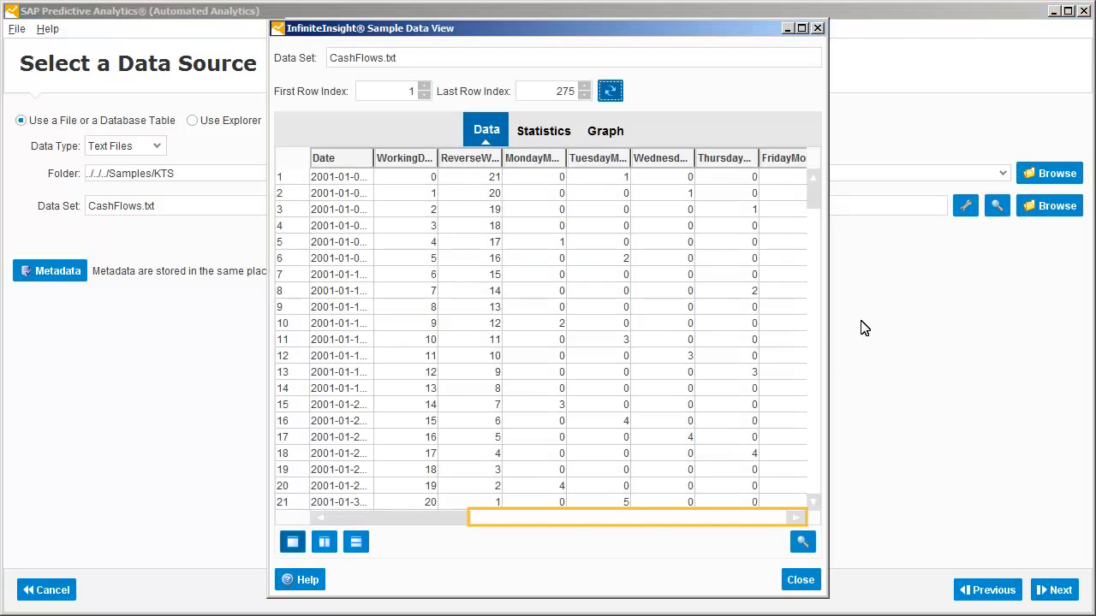
click(642, 517)
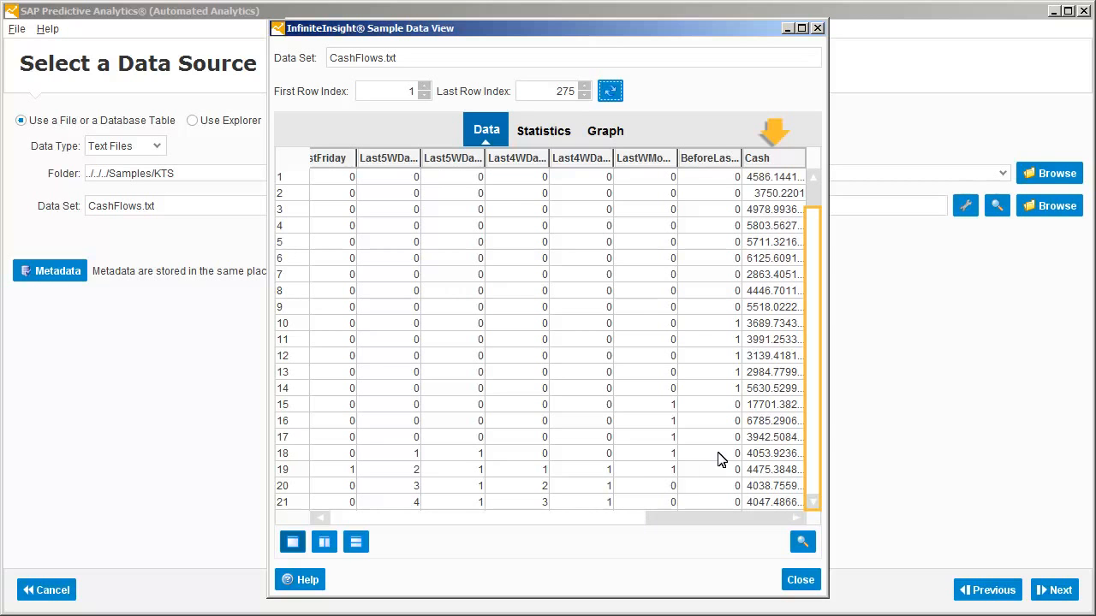
click(814, 378)
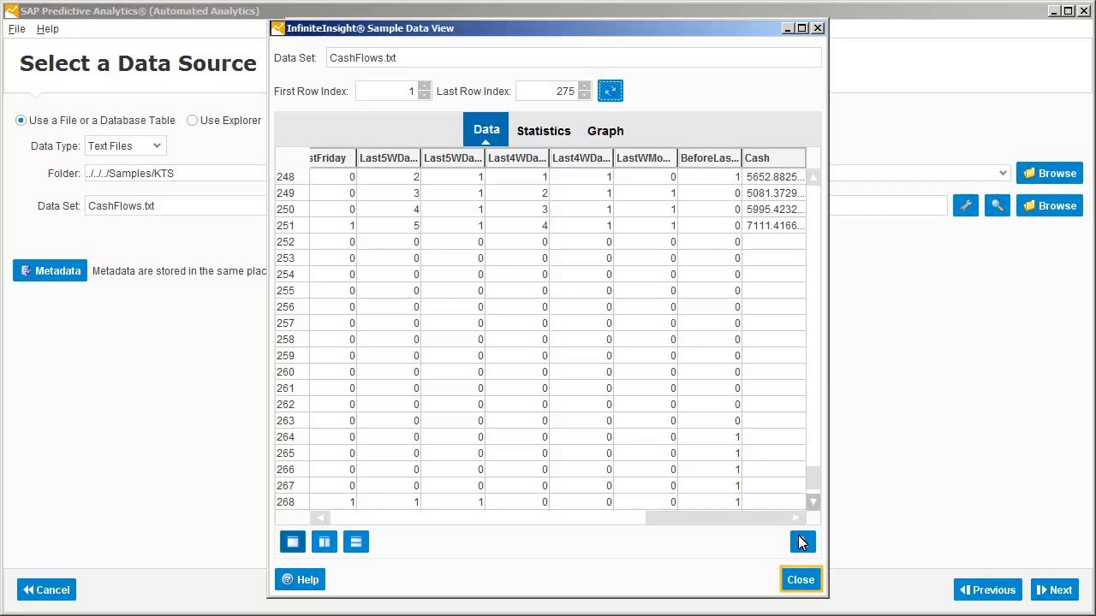
click(800, 580)
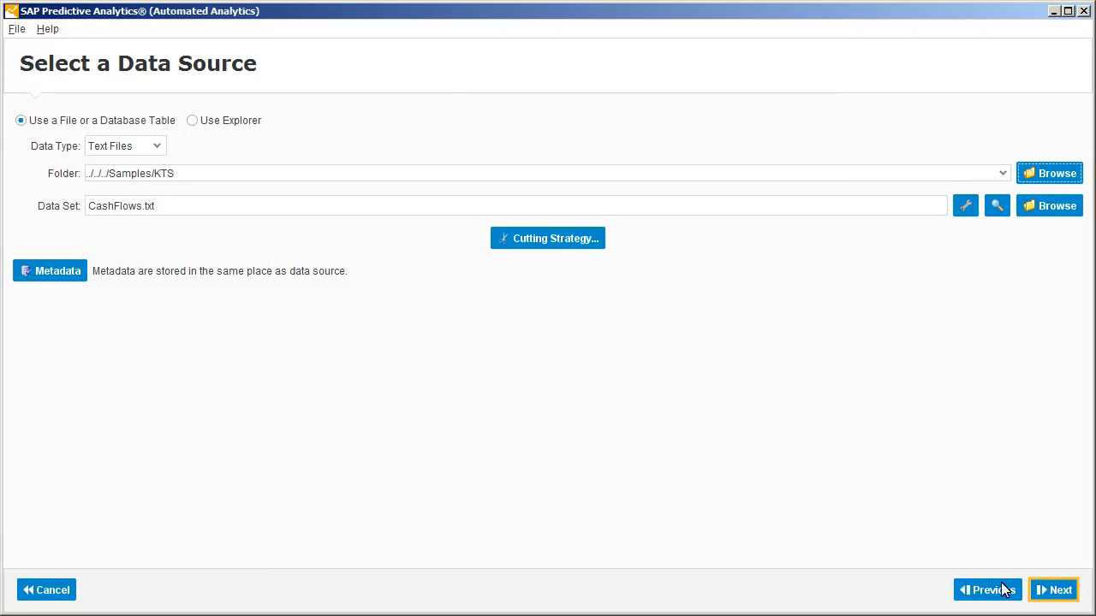
Load the data description from KxDesc_CashFlows.txt for the CashFlows.txt data set
click(1055, 591)
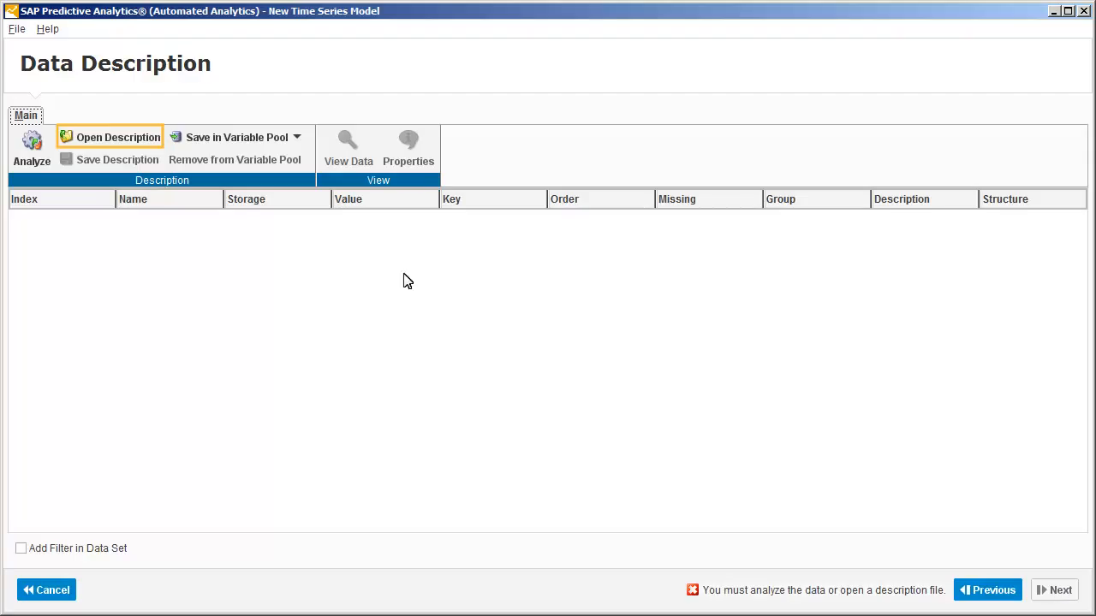
click(104, 138)
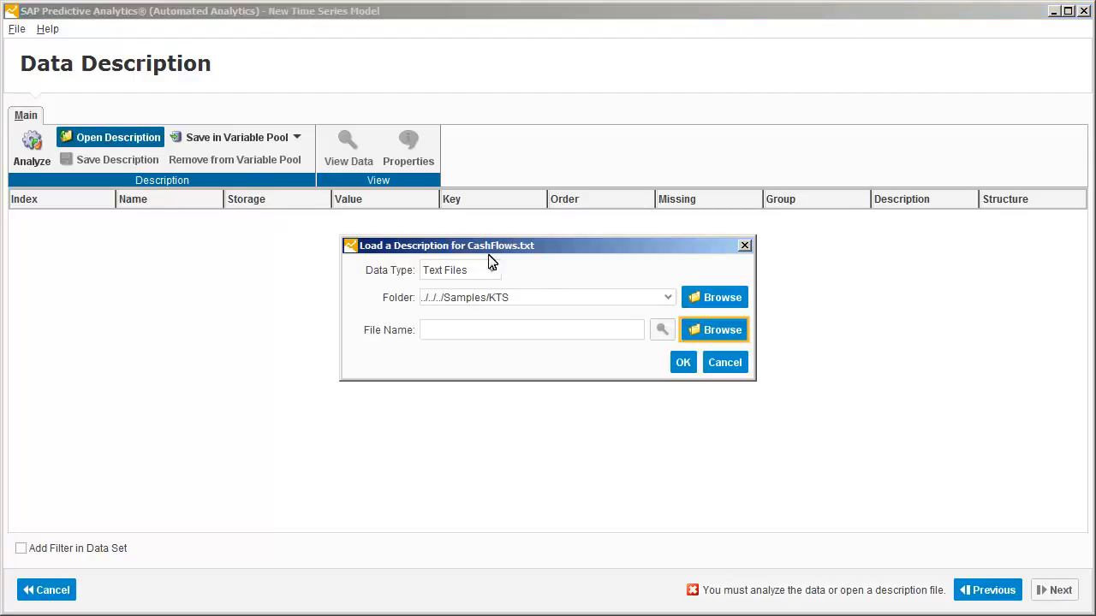
click(714, 331)
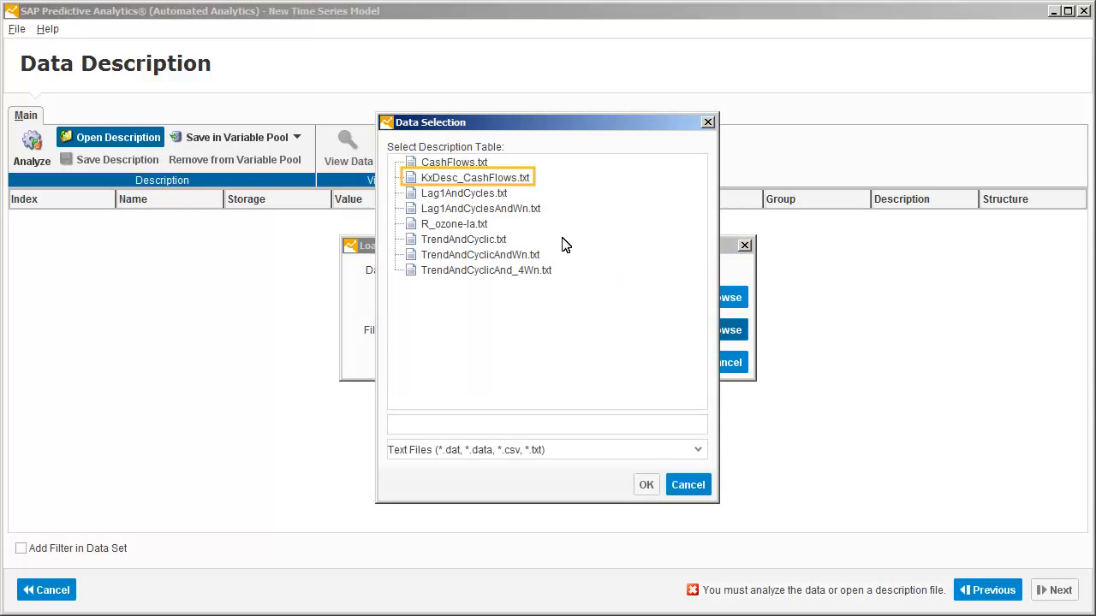
double_click(453, 178)
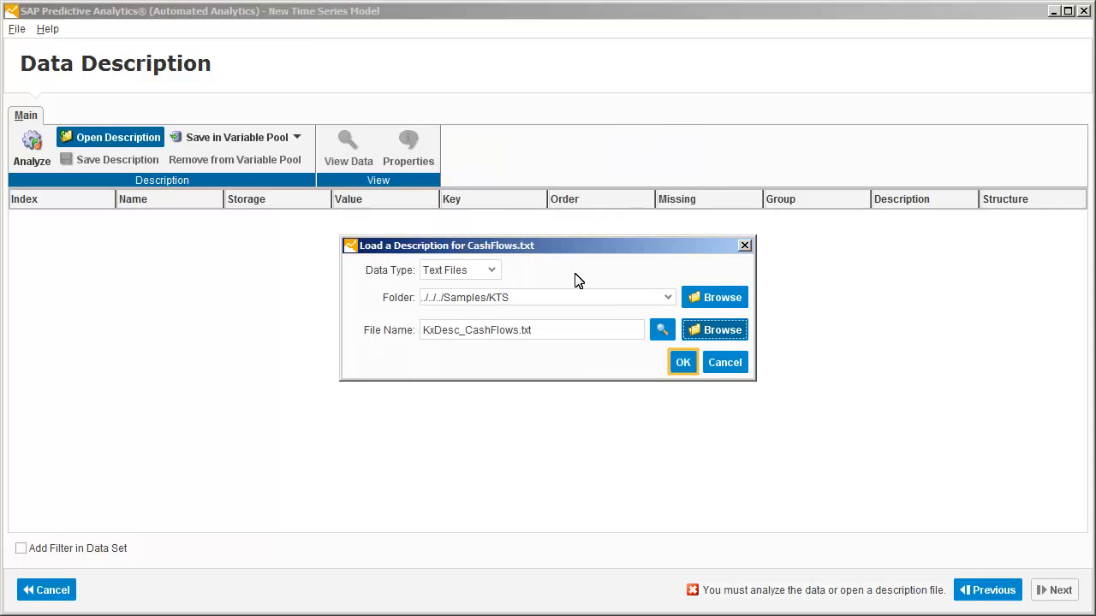
click(683, 363)
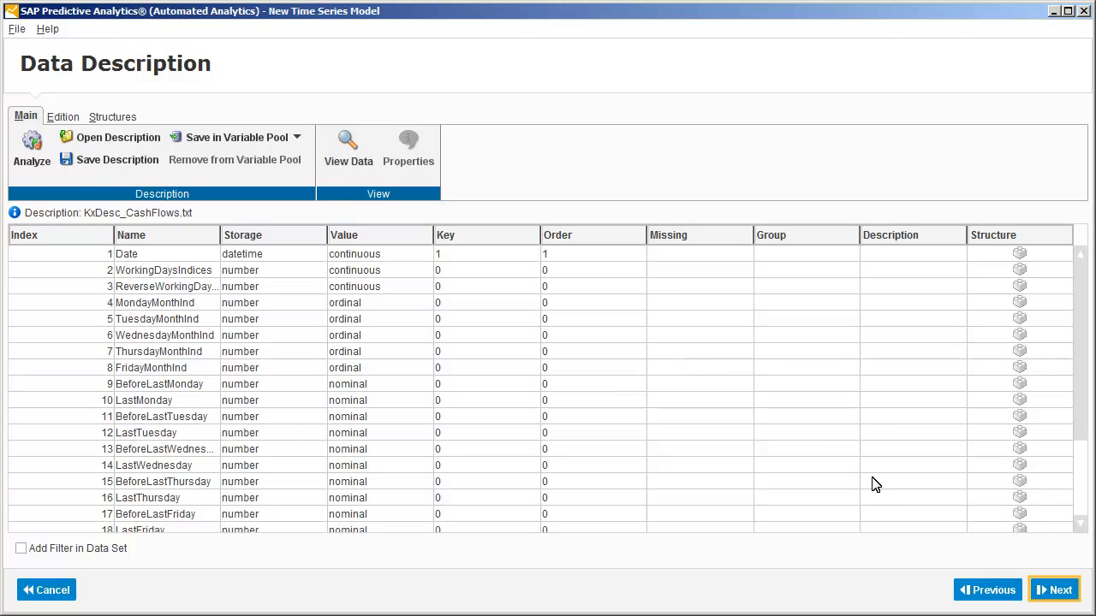
Exclude all predictable variables, from WorkingDaysIndices through BeforeLastWMonth, leaving only Date as time and Cash as target
click(1052, 591)
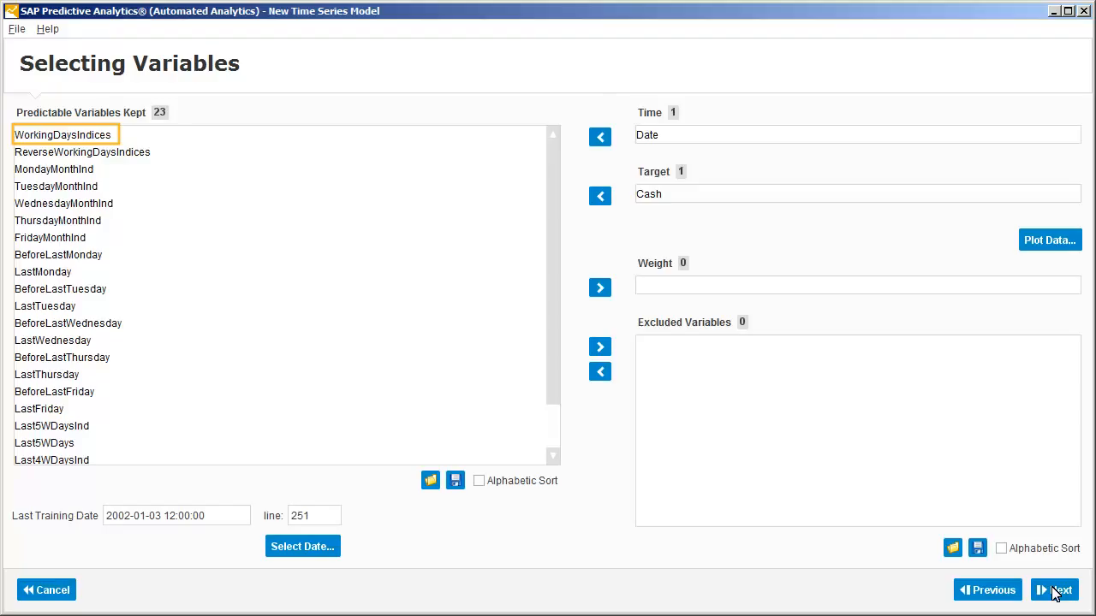
click(47, 137)
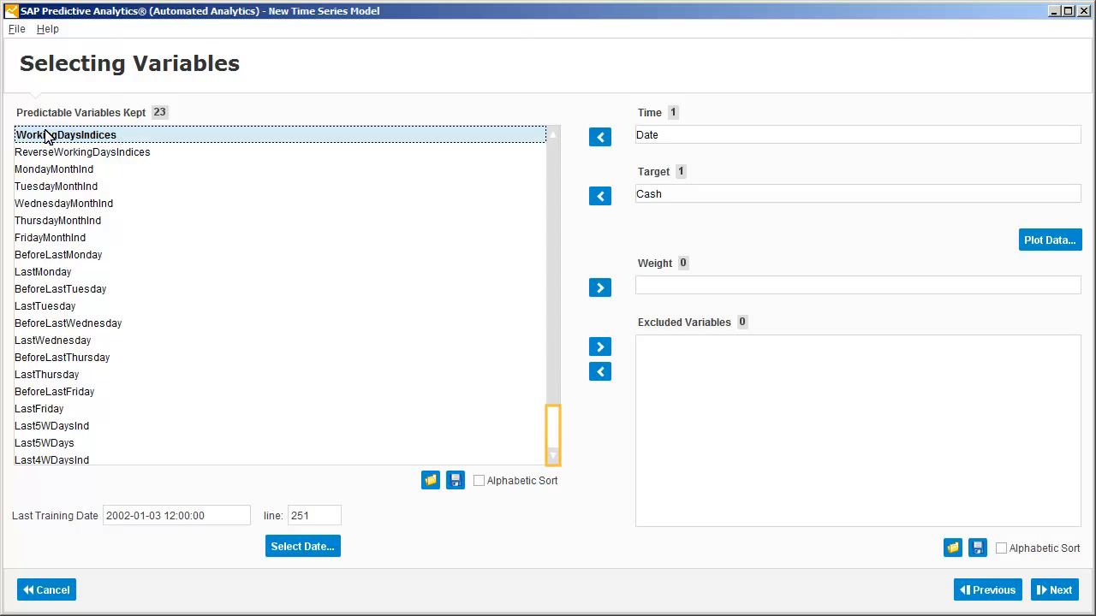
click(552, 437)
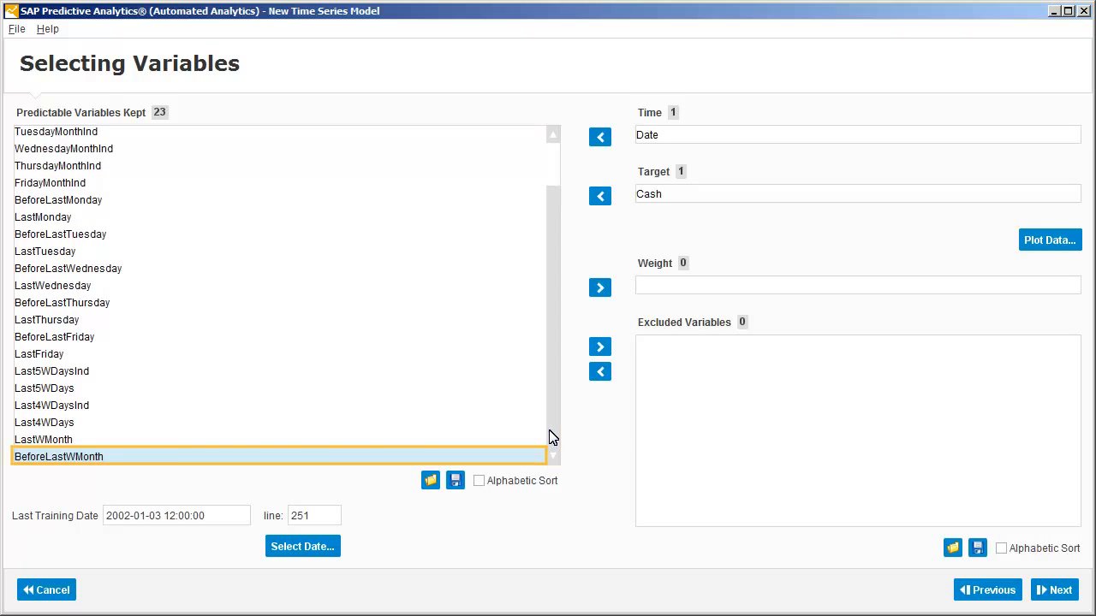
shift+click(58, 458)
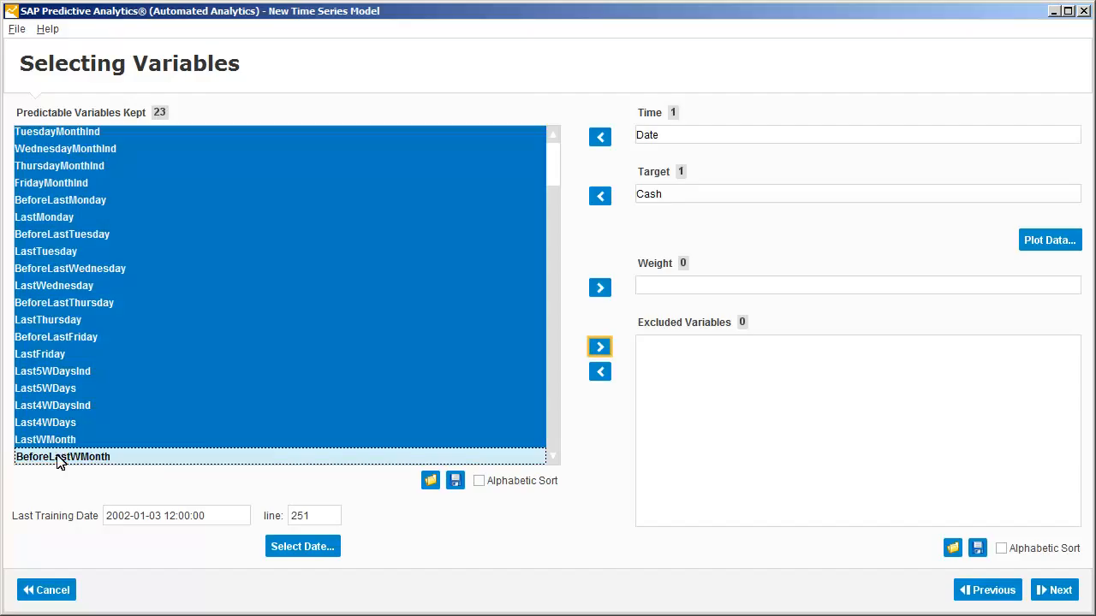
click(599, 347)
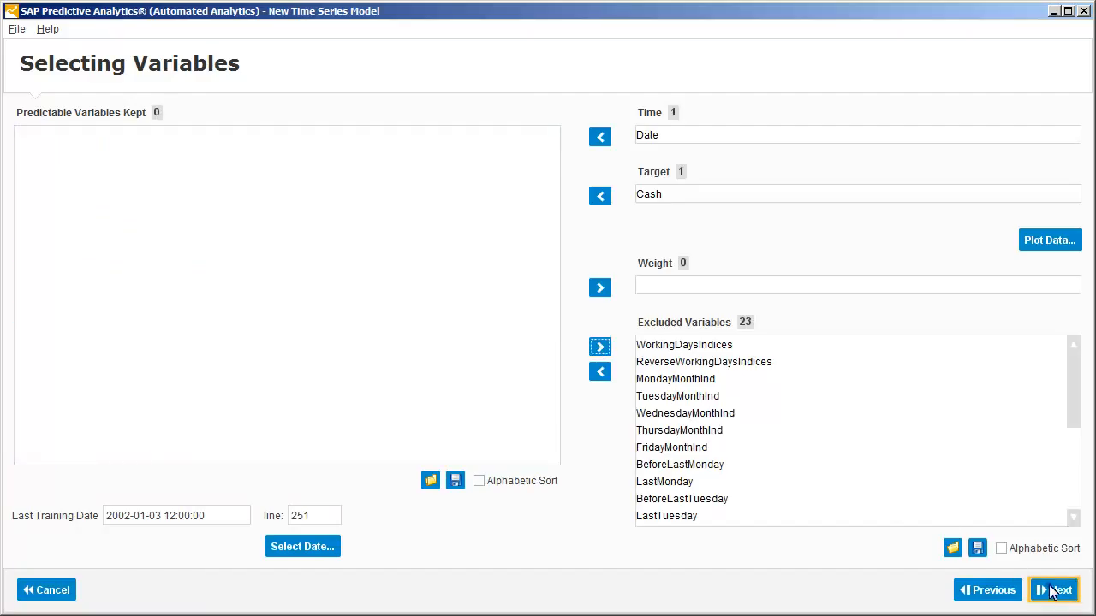
Generate the Cash_CashFlows model with 1 forecast and view its performance report and forecast graph
click(1053, 590)
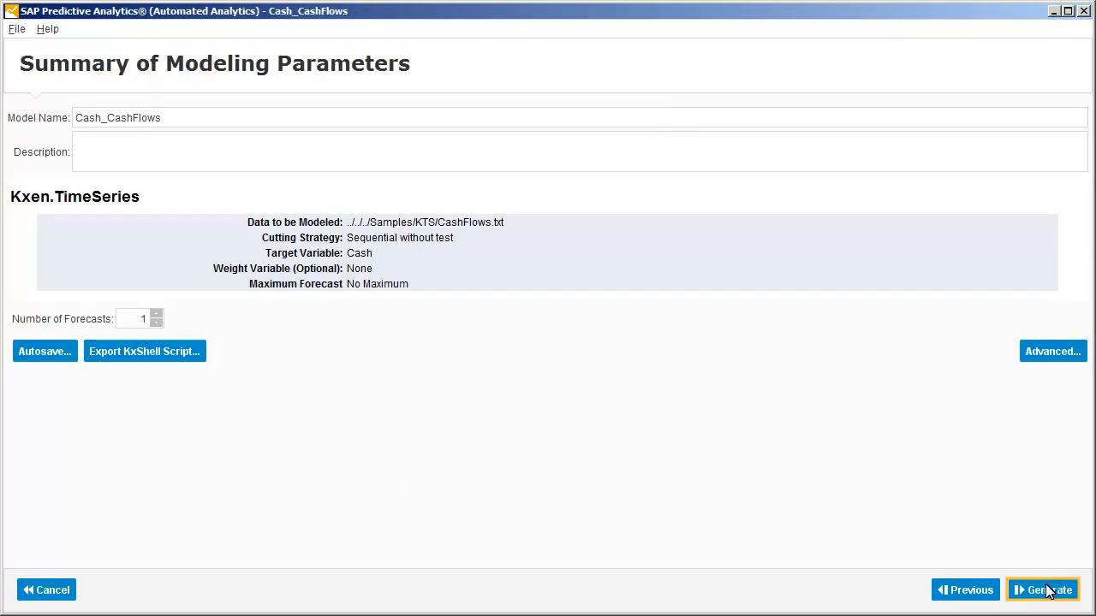
click(1045, 591)
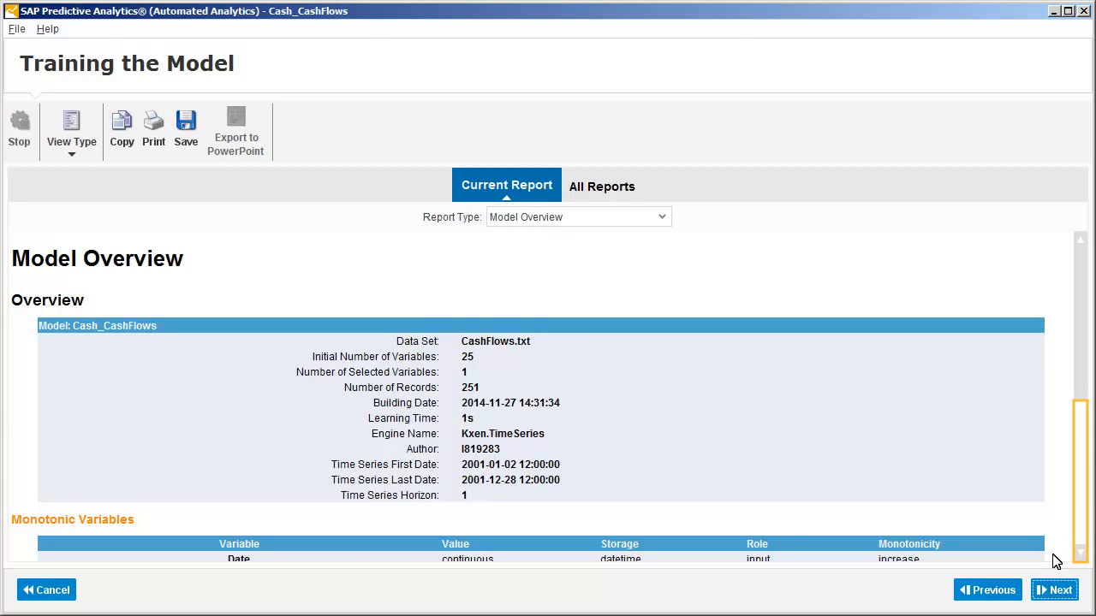
click(1083, 476)
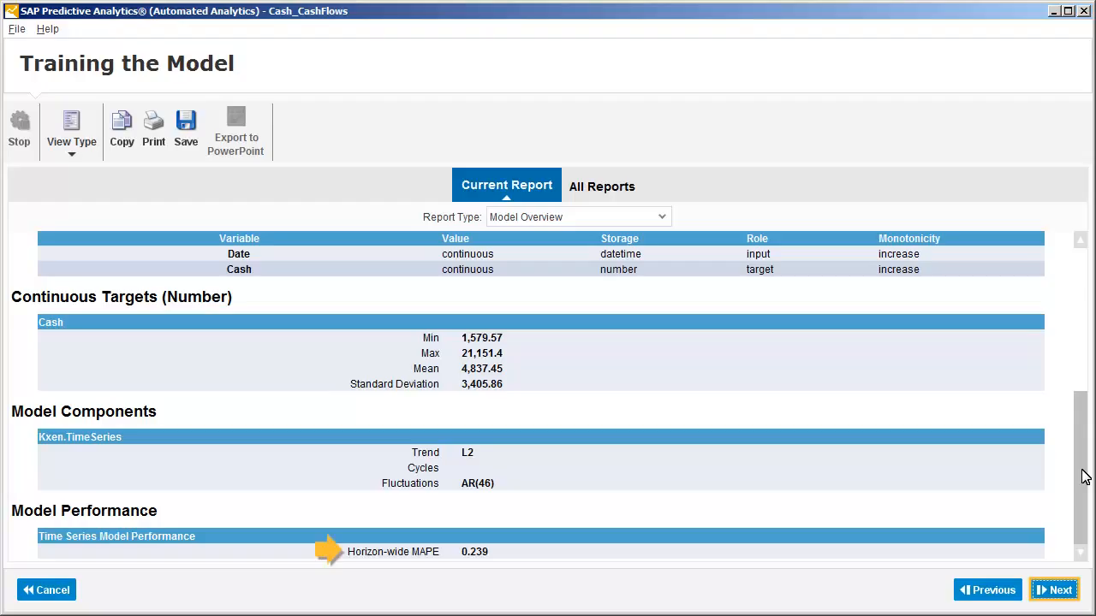
click(1055, 590)
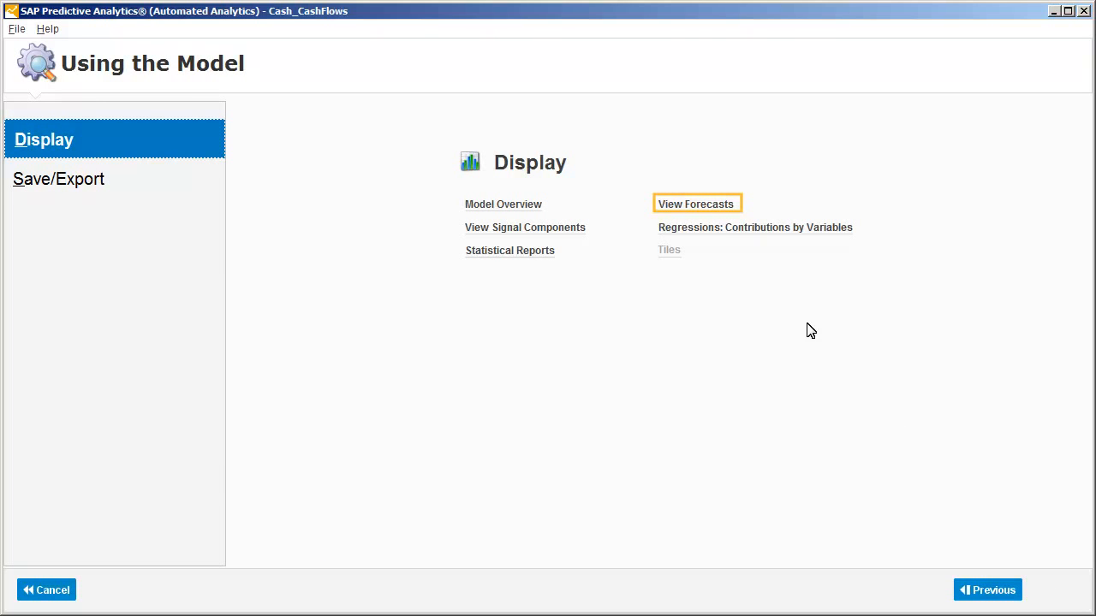
click(696, 204)
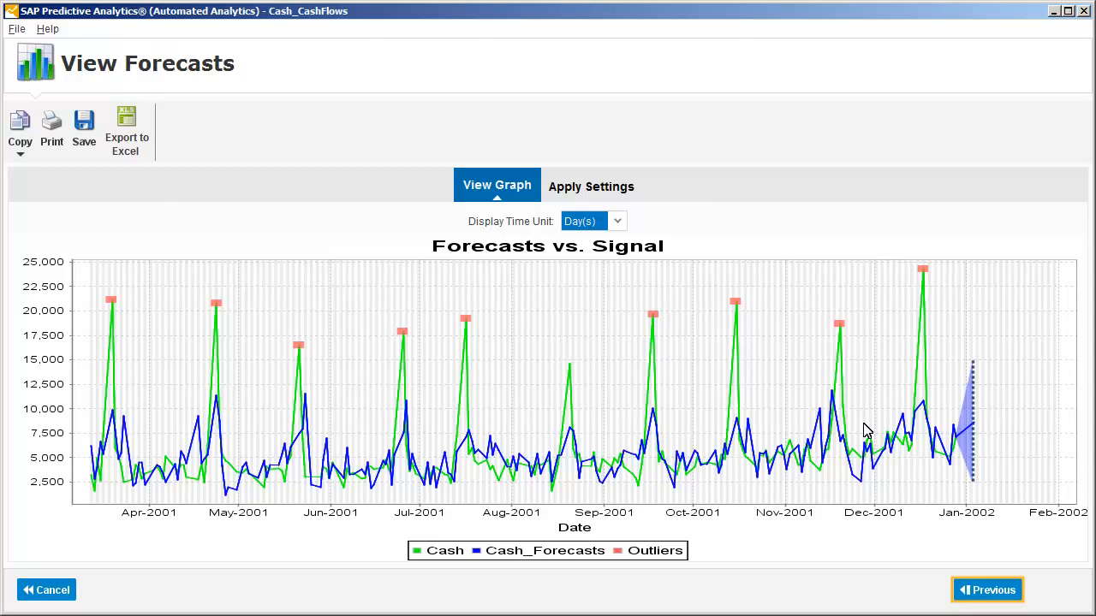
Return to the variable selection, discarding the unsaved model
click(990, 590)
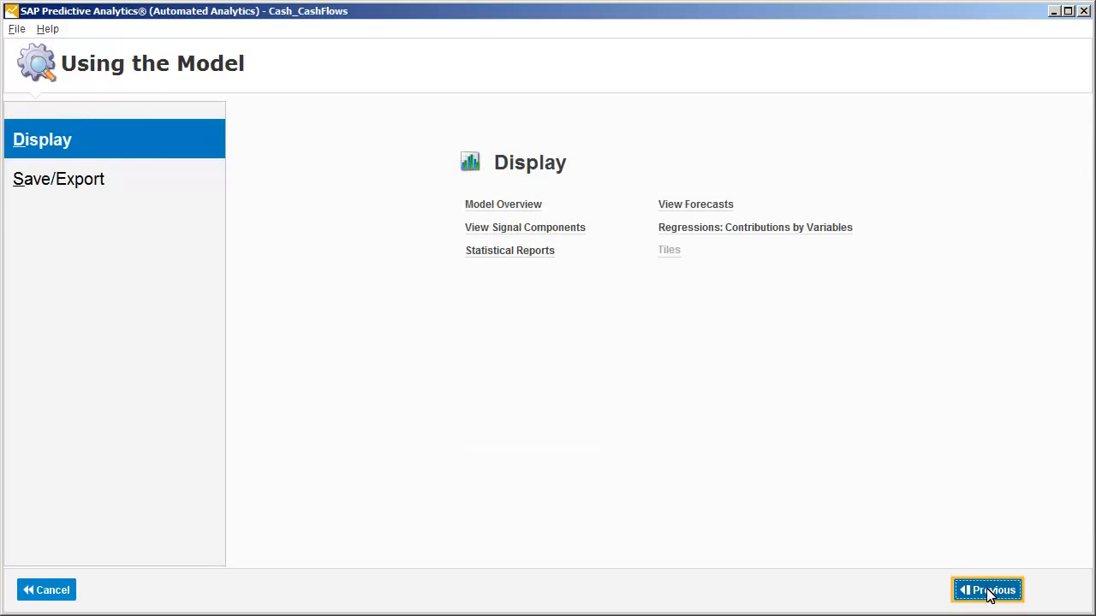
click(989, 590)
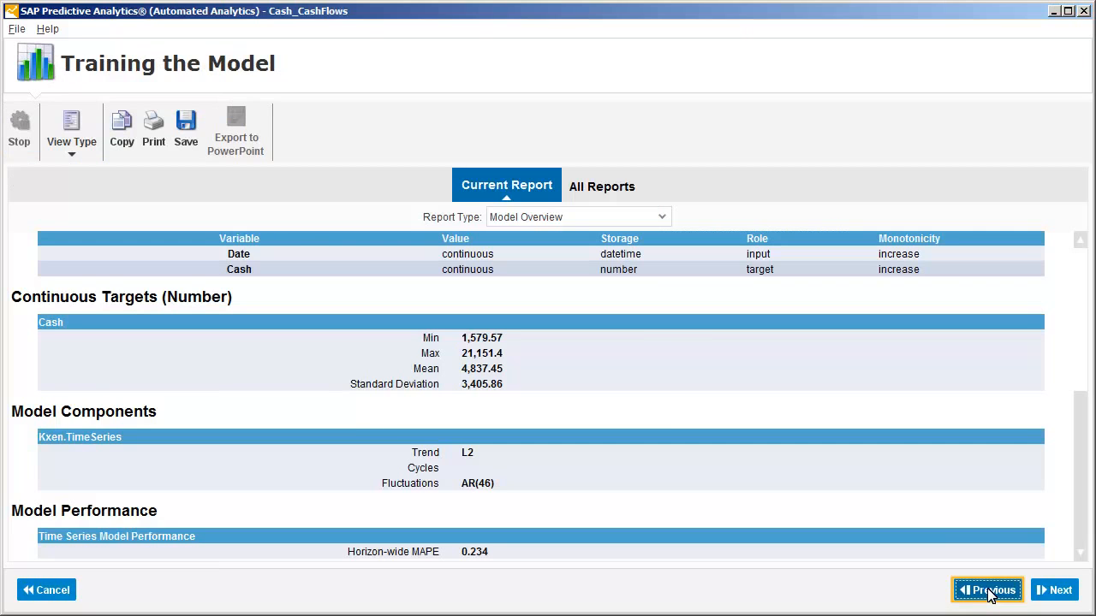
click(991, 591)
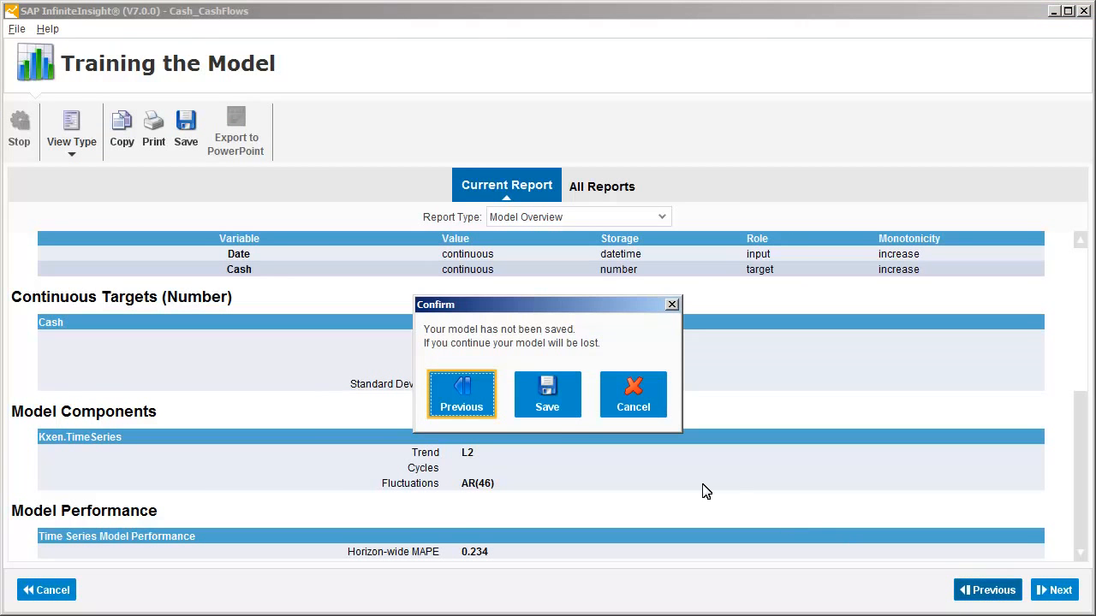
click(453, 394)
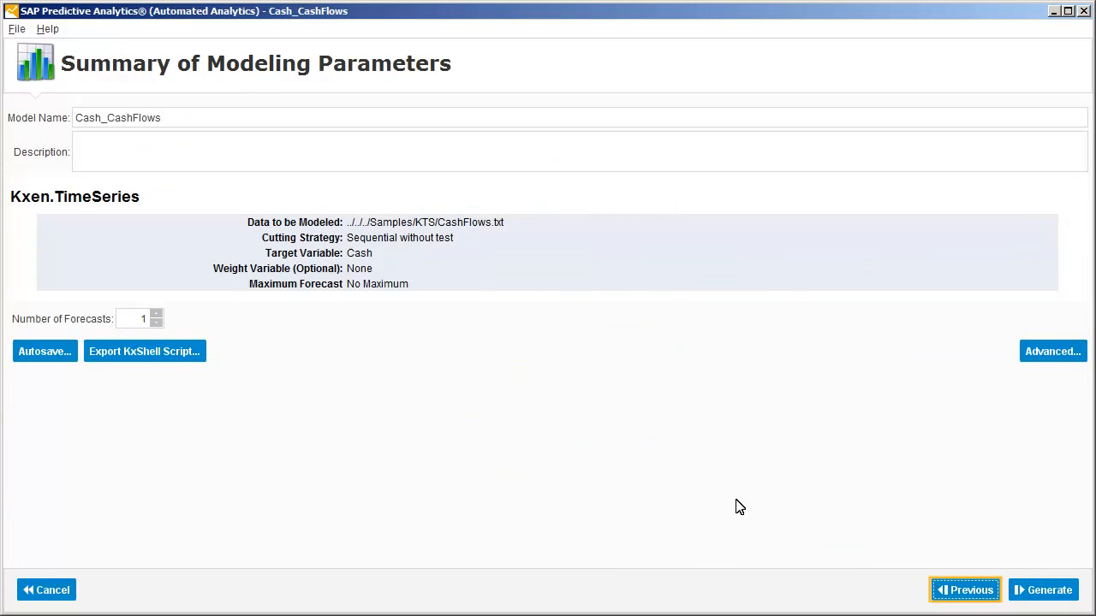
click(966, 591)
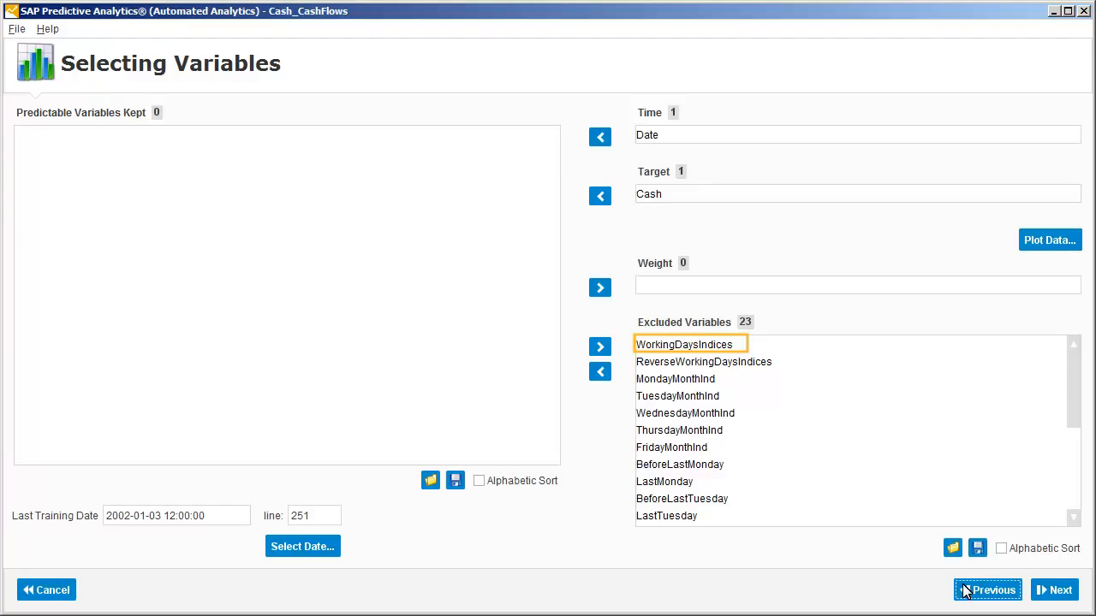
Move all excluded variables, from WorkingDaysIndices through BeforeLastWMonth, back to the kept predictable variables
click(671, 346)
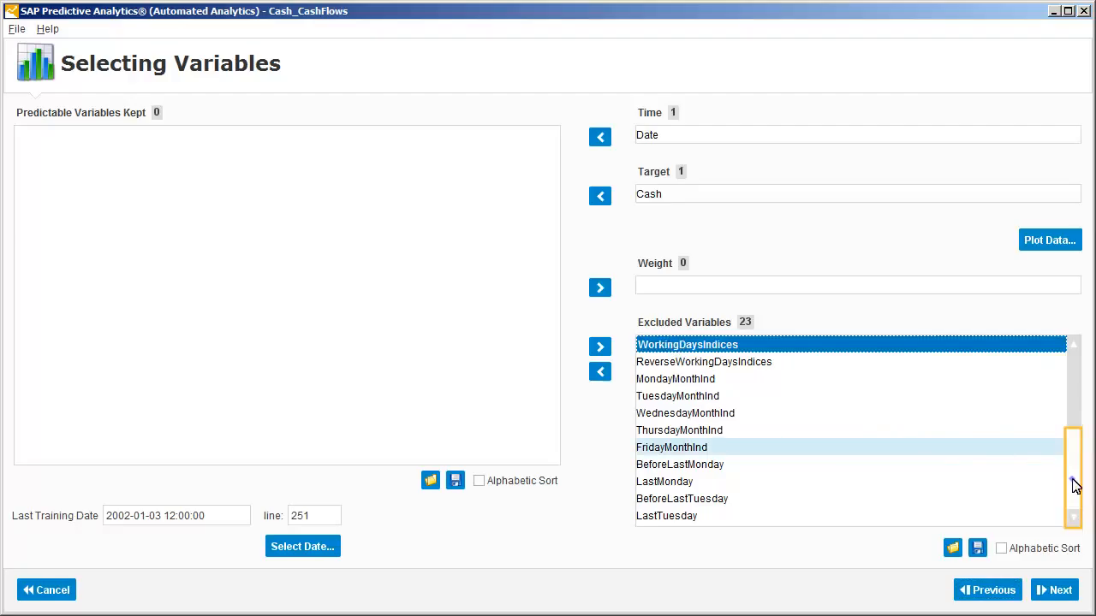
scroll(1069, 482, down, 5)
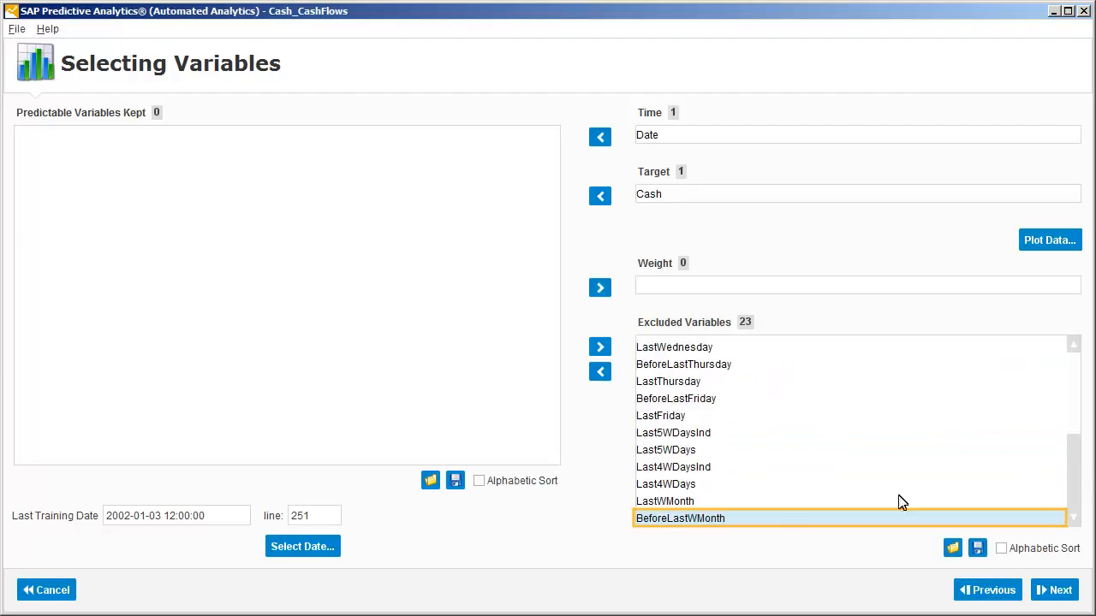
shift+click(710, 519)
click(599, 372)
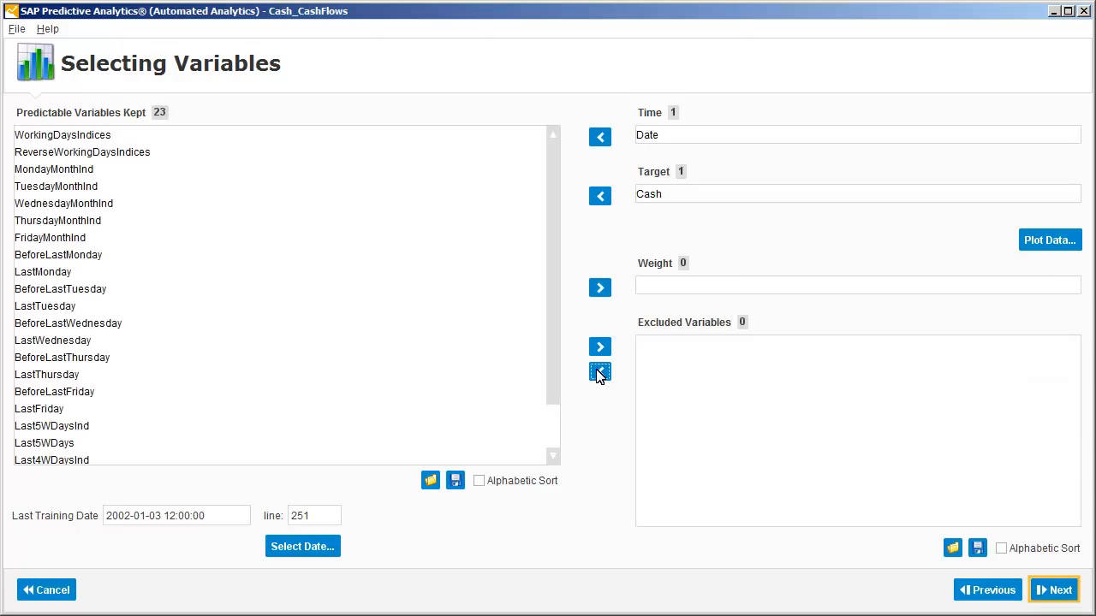
Regenerate the Cash_CashFlows model with the extra predictable variables included and view its forecast graph
click(1051, 591)
click(1050, 593)
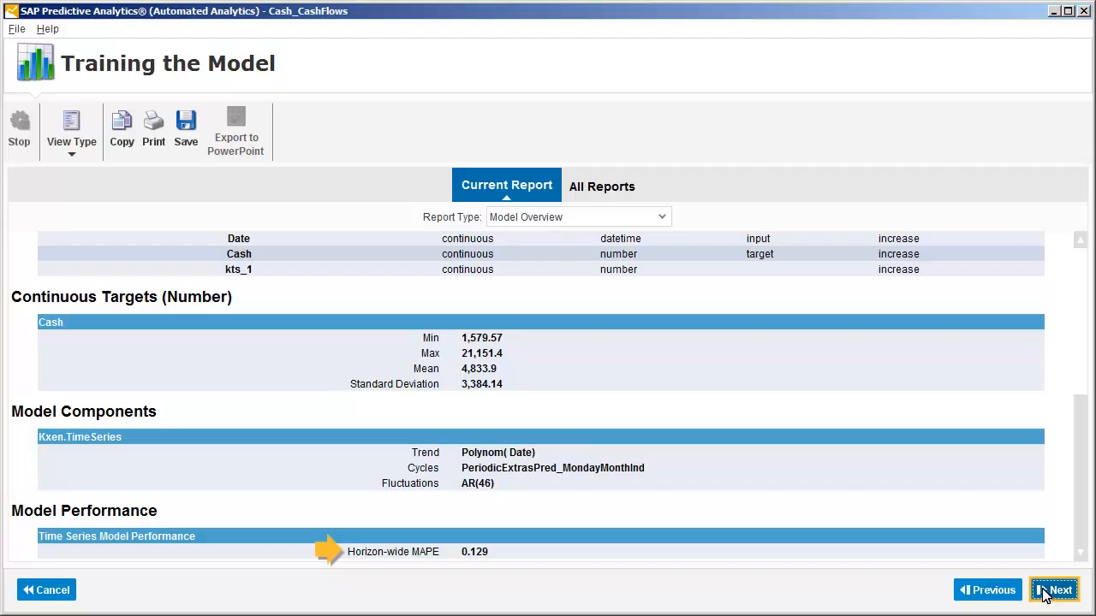
click(1043, 593)
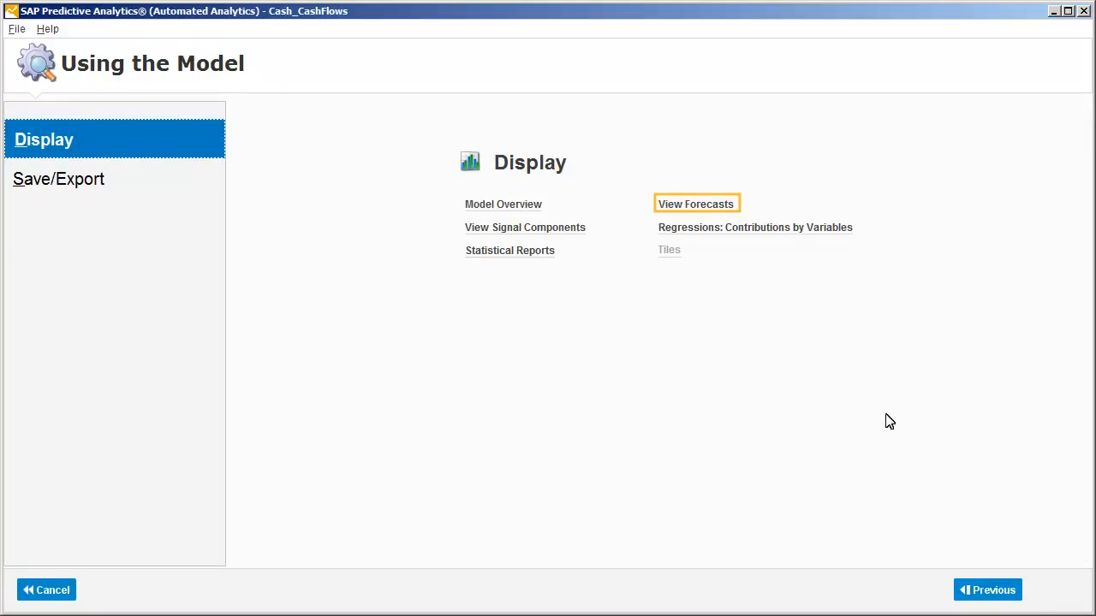
click(696, 205)
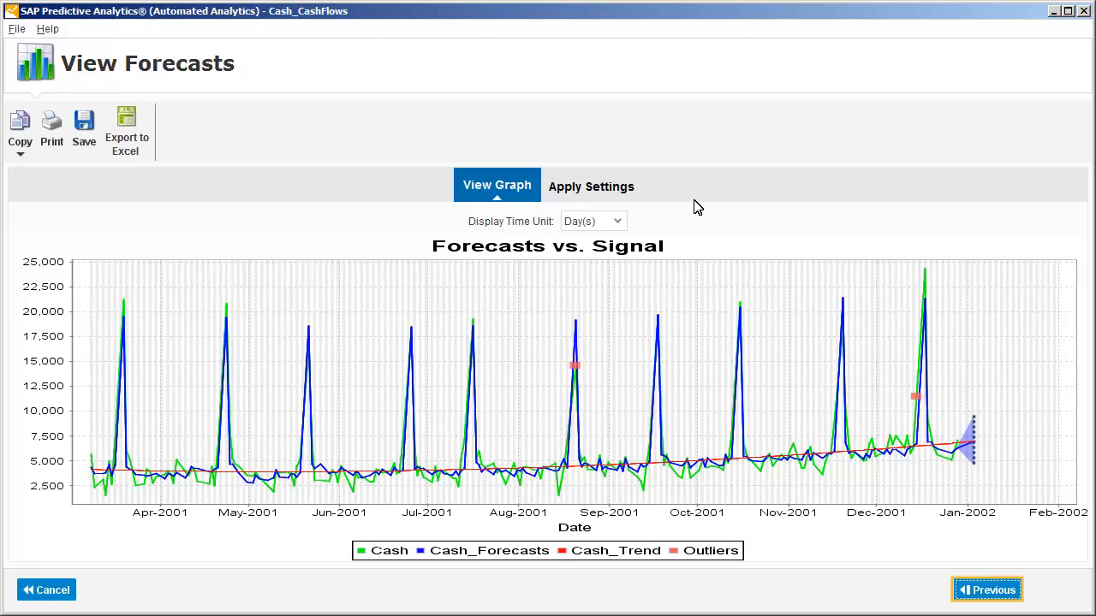
Save the model as the text file "CashFlows Model.txt" in the Samples/KTS folder
click(984, 590)
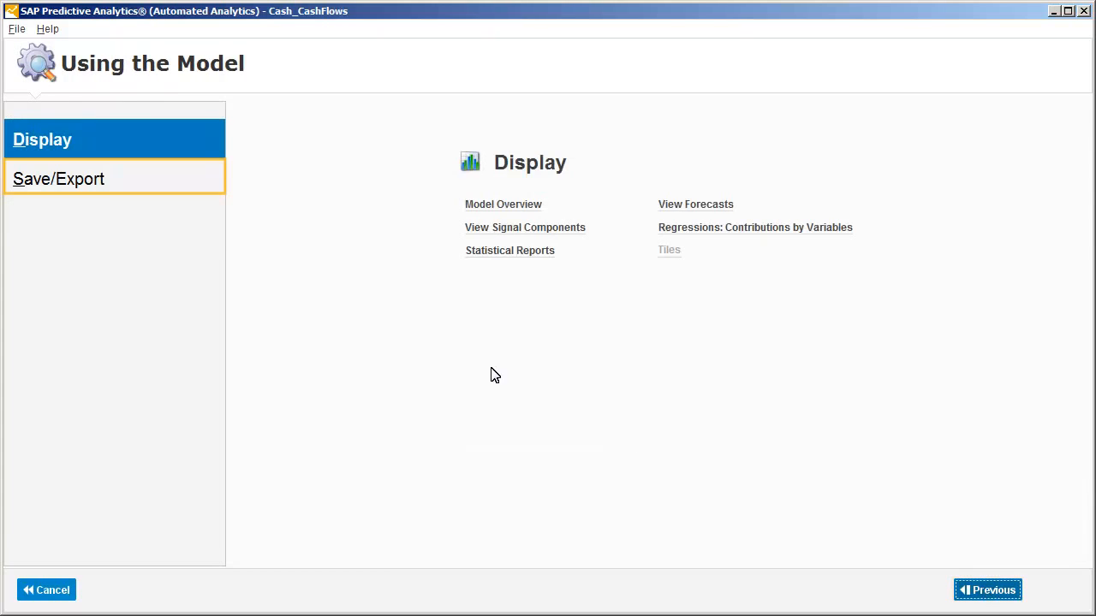
click(64, 184)
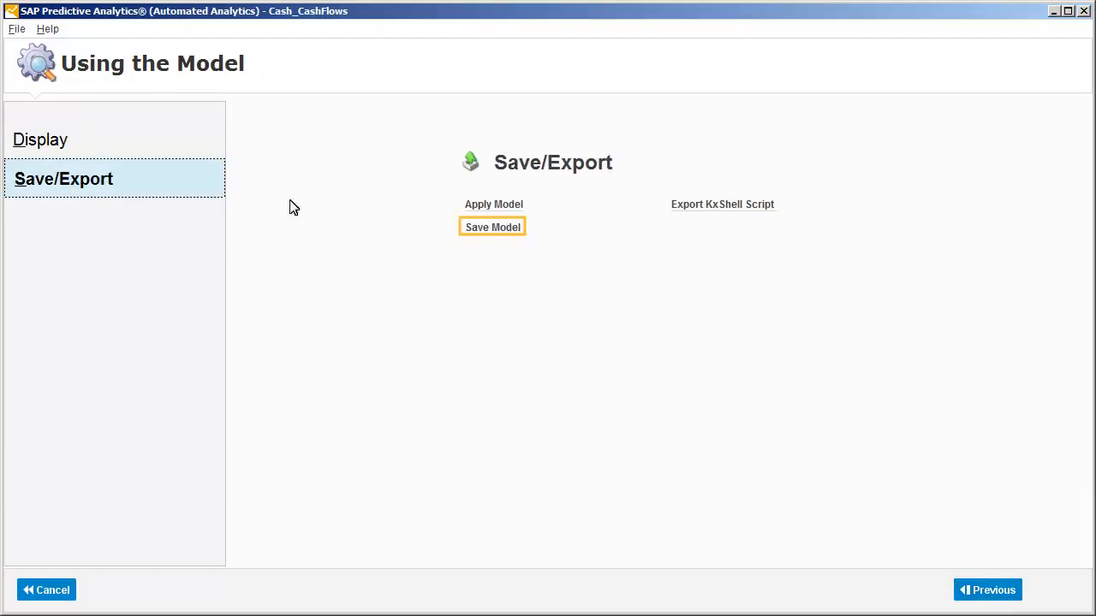
click(490, 228)
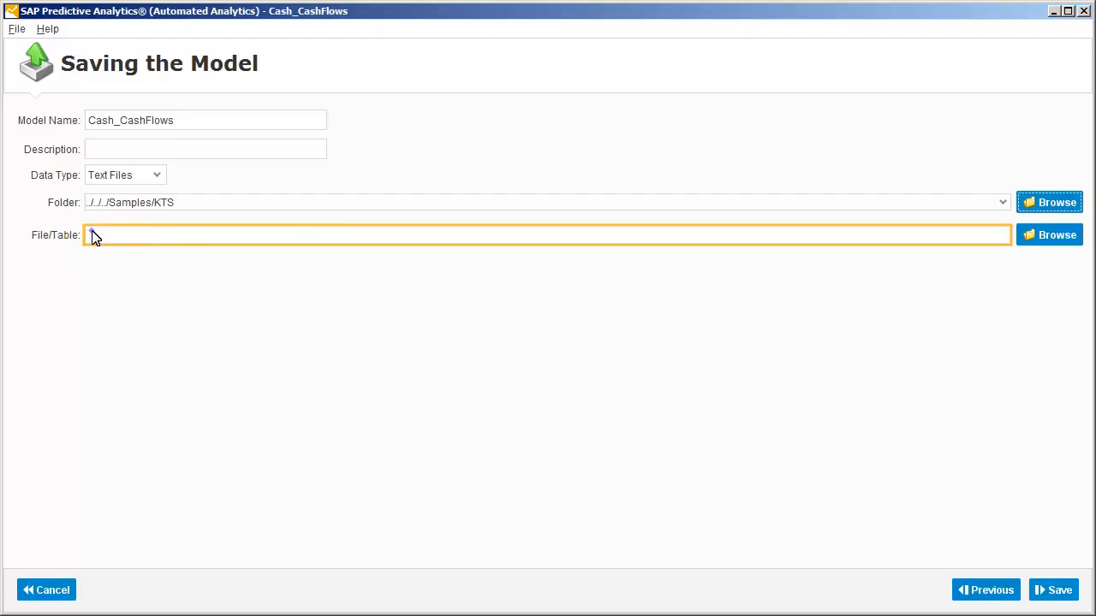
text(CashFlows Model.txt)
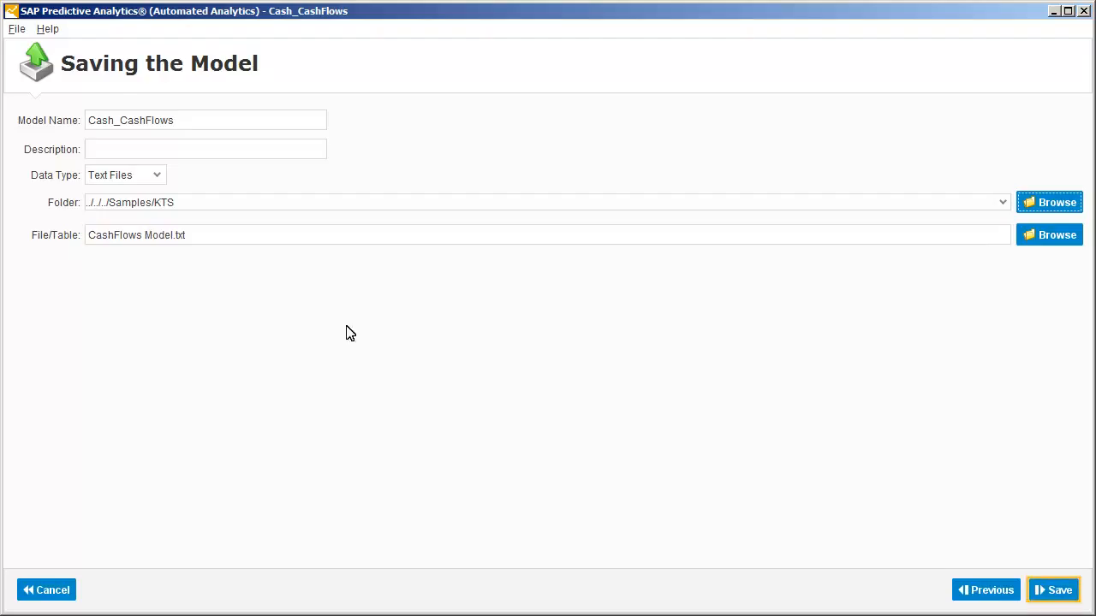
click(1049, 594)
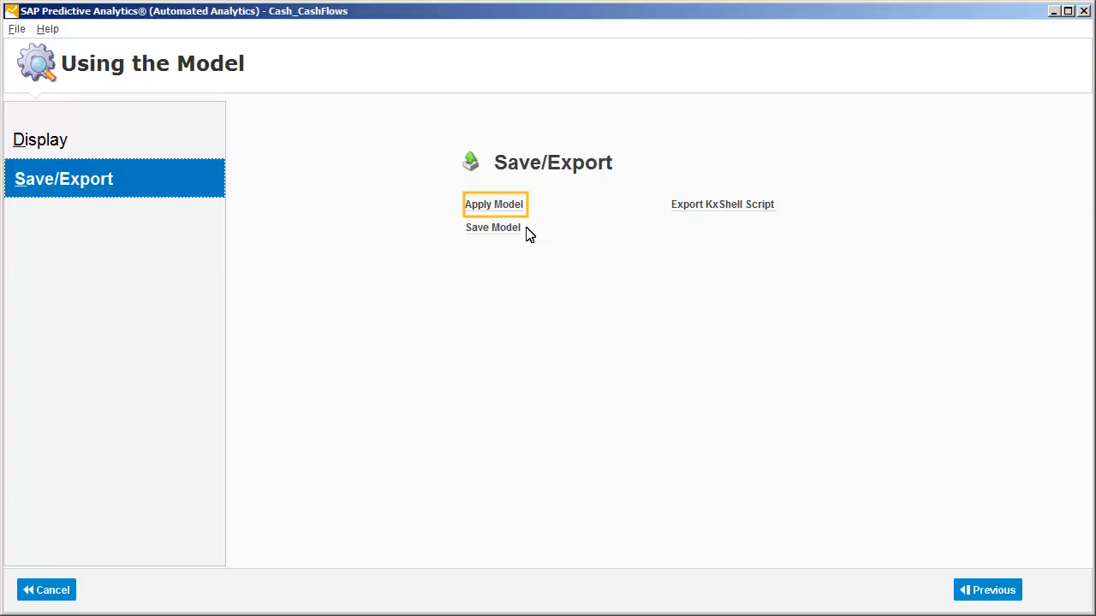
Apply the model to CashFlows.txt, generating predicted values only into the text file CashFlowsApply, and view the output data
click(490, 206)
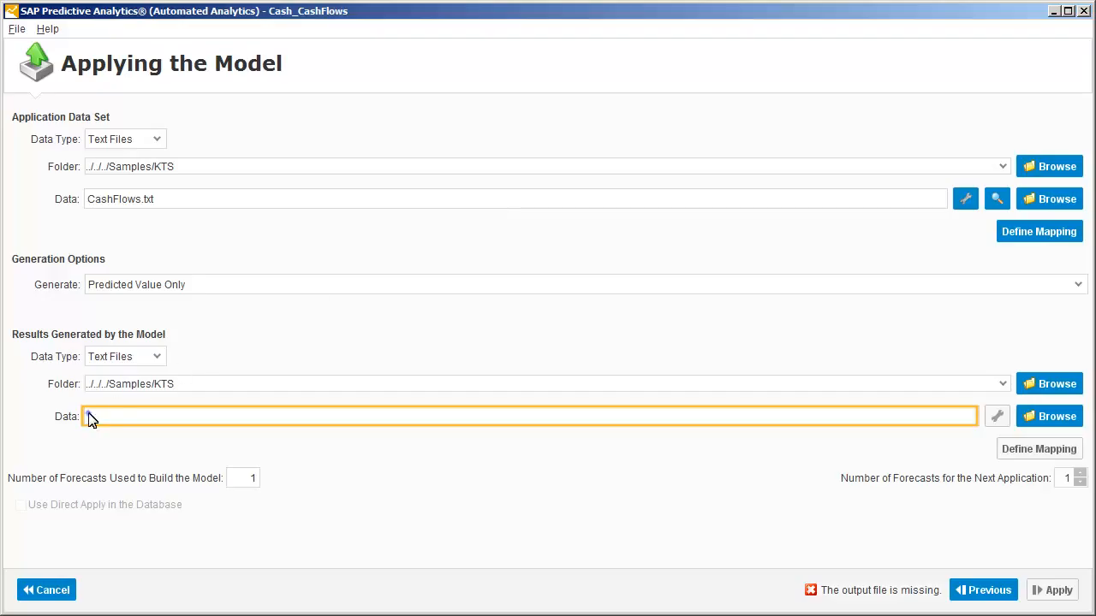
text(CashFlowsApply)
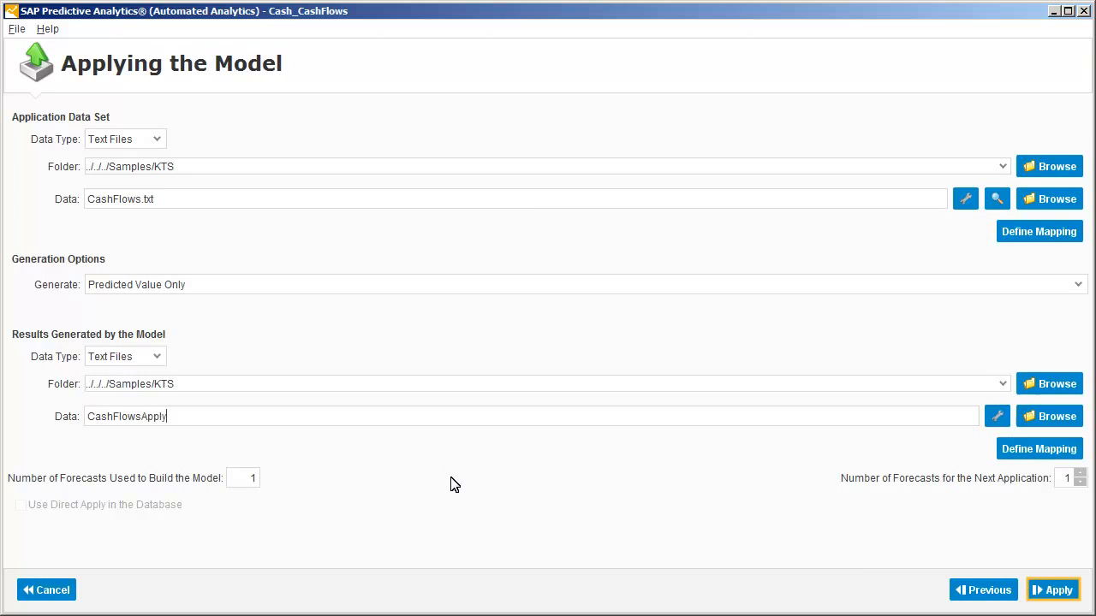
click(1051, 591)
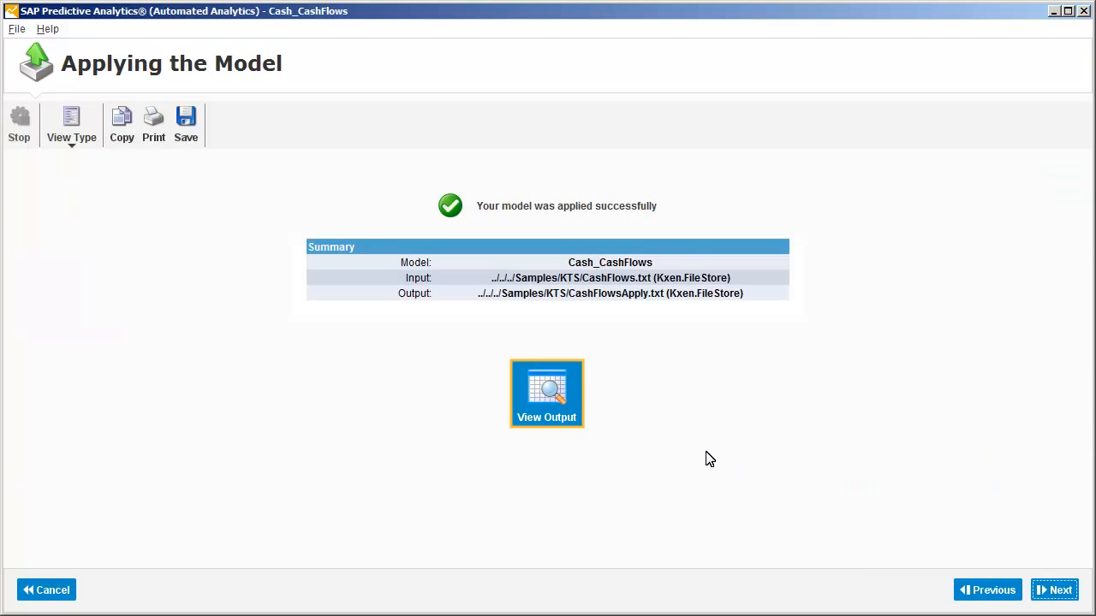
click(549, 396)
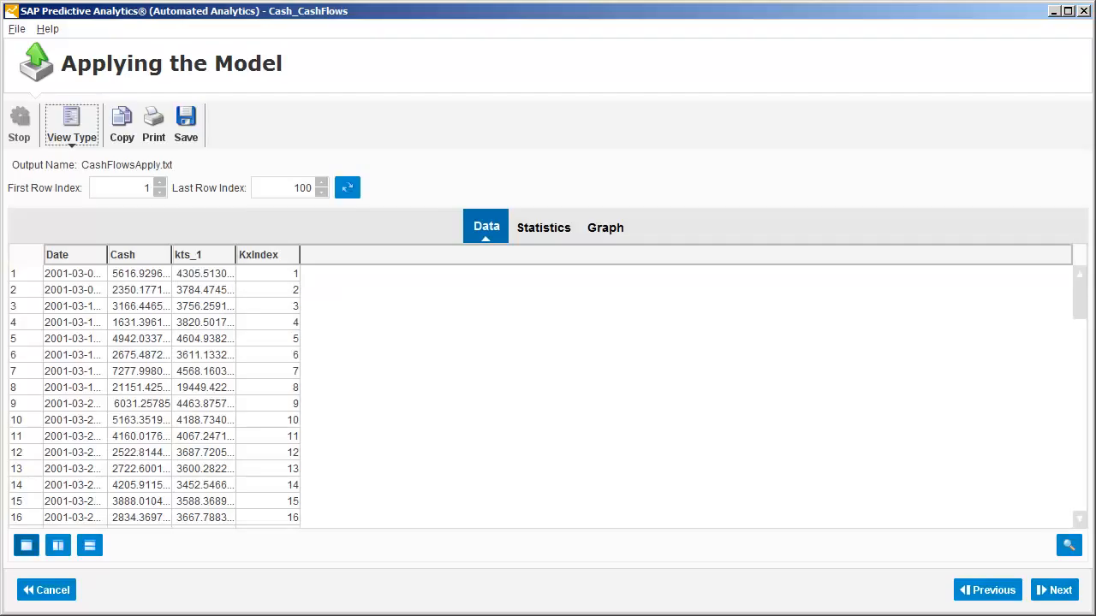